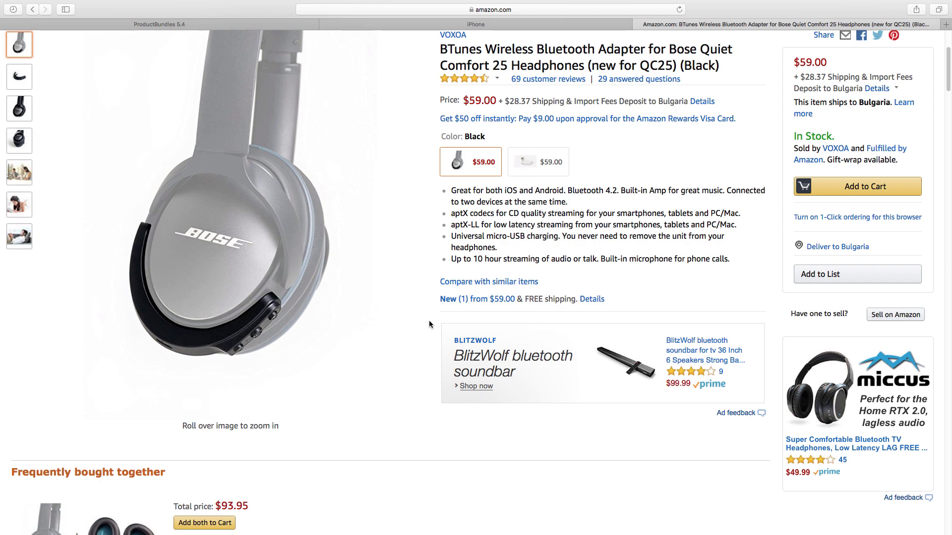
# - Scroll the Amazon headphone adapter page down to its Frequently bought together section
pyautogui.scroll(-5, 429, 325)
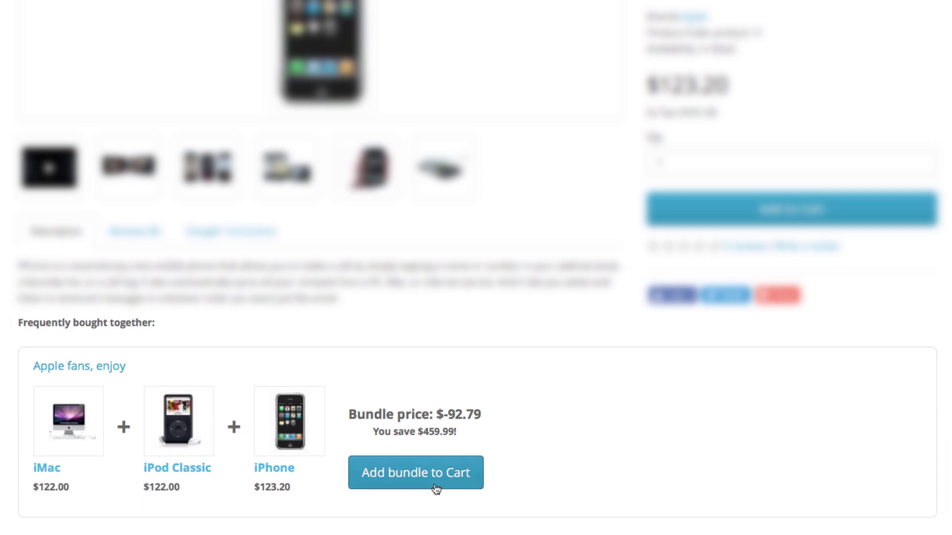
# - Add the iMac, iPod Classic and iPhone bundle to the cart and review the discounted totals
pyautogui.click(435, 488)
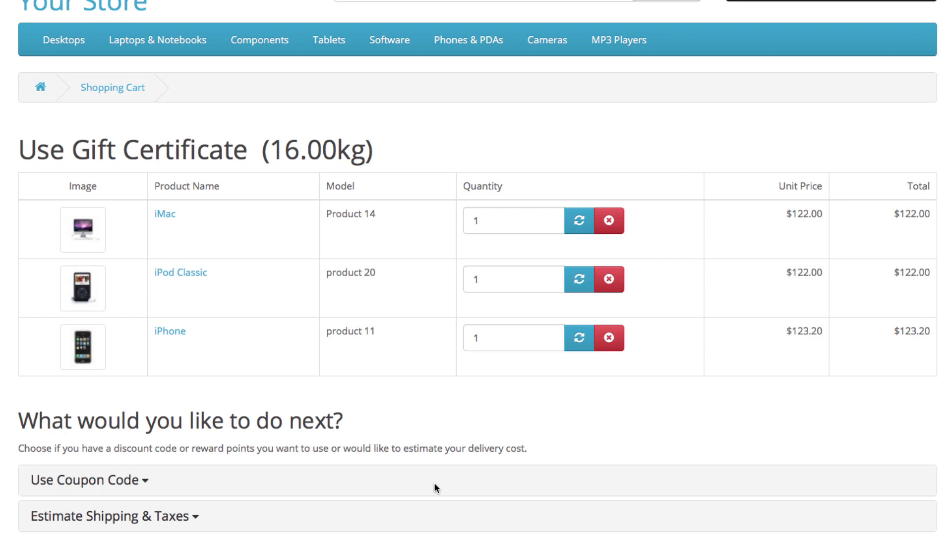
pyautogui.scroll(-3, 433, 483)
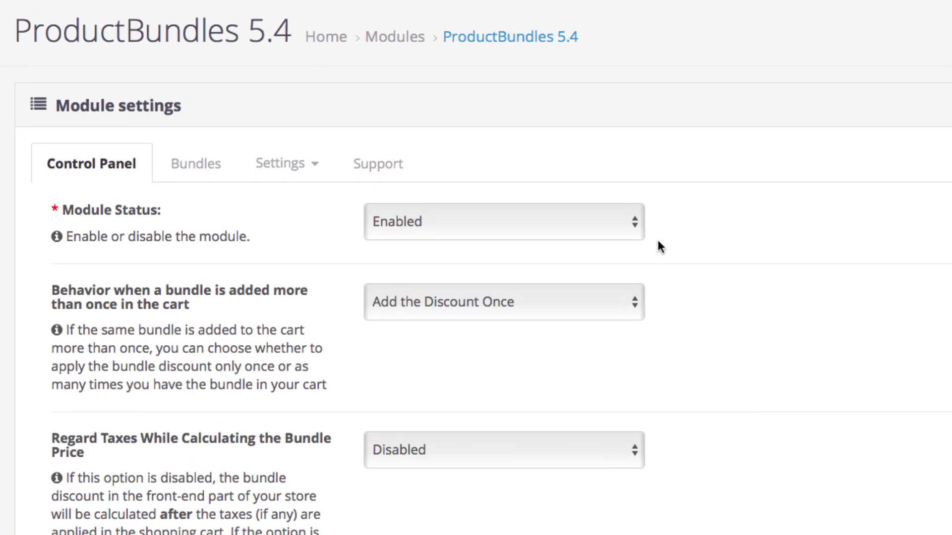
pyautogui.click(554, 302)
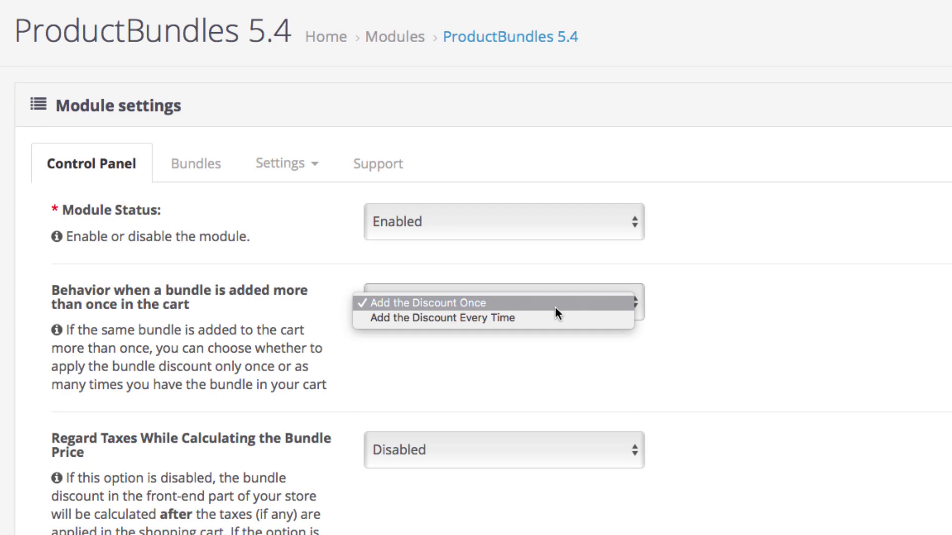
pyautogui.click(555, 306)
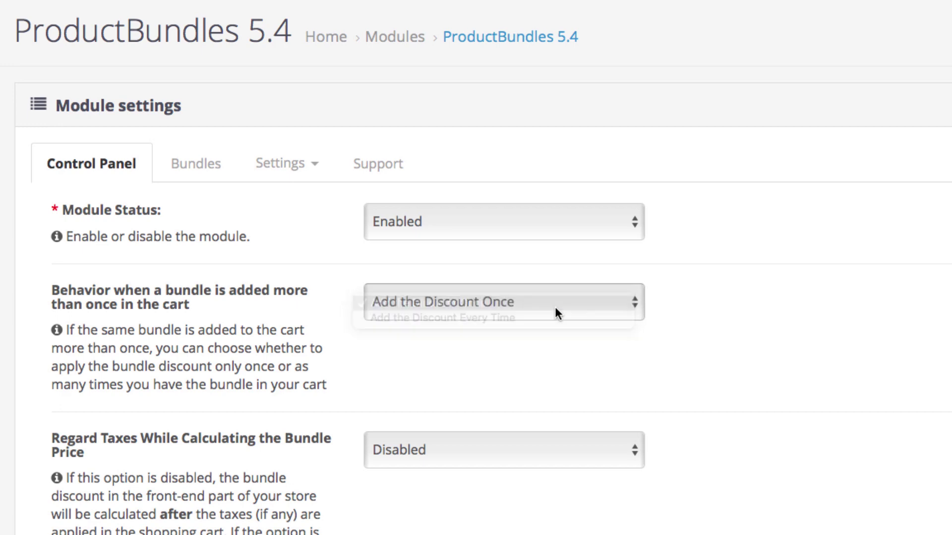
pyautogui.click(516, 456)
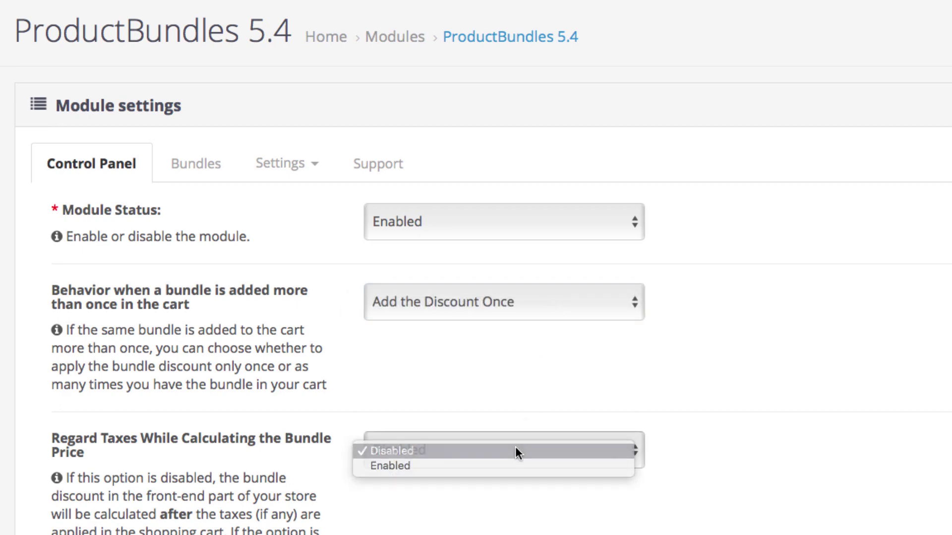
pyautogui.click(515, 450)
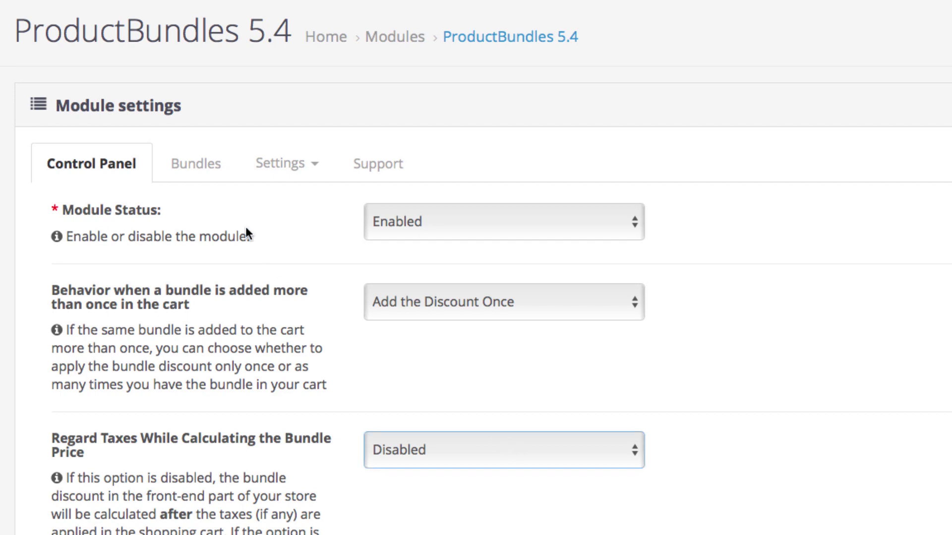
# - Edit the 'Apple fans, enjoy' bundle and pick iPhone from the 'iph' search as the product to add
pyautogui.click(210, 165)
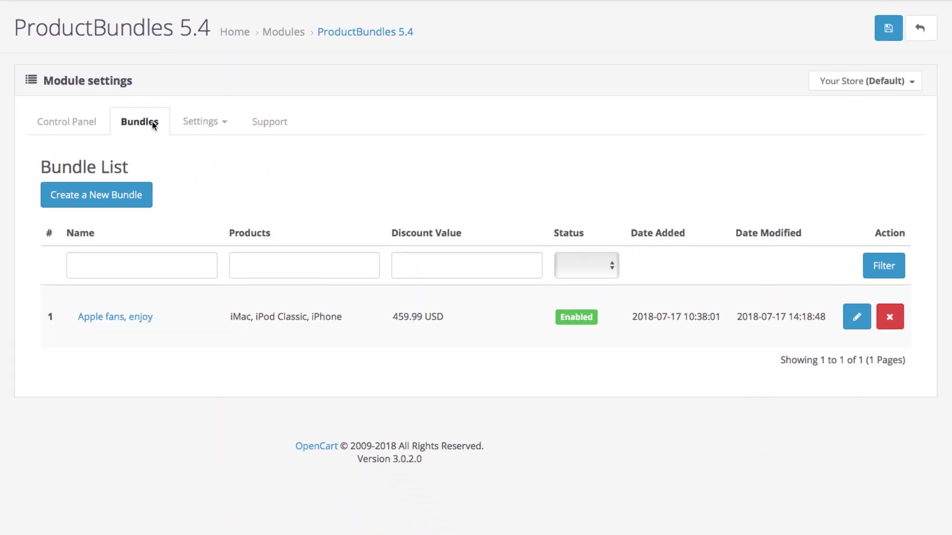
pyautogui.click(857, 316)
pyautogui.scroll(-3, 718, 351)
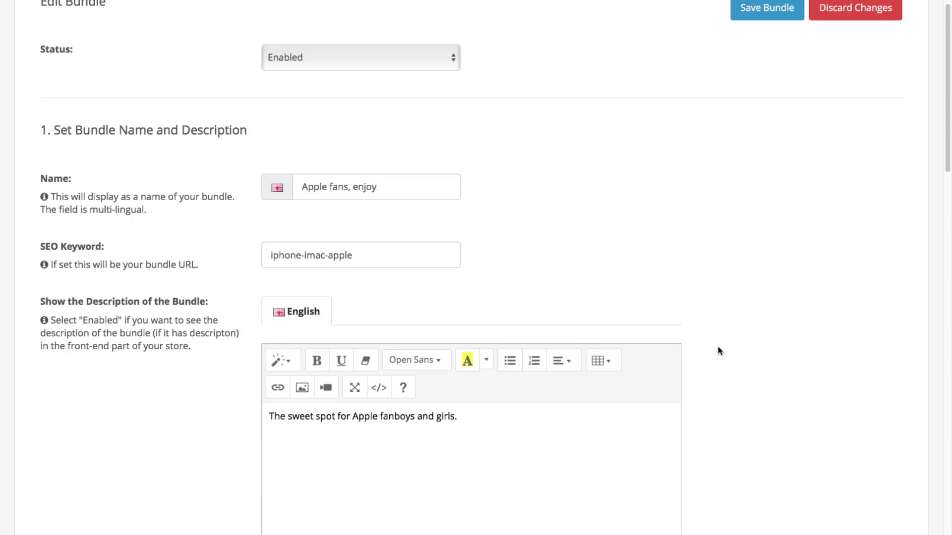
pyautogui.scroll(-9, 719, 351)
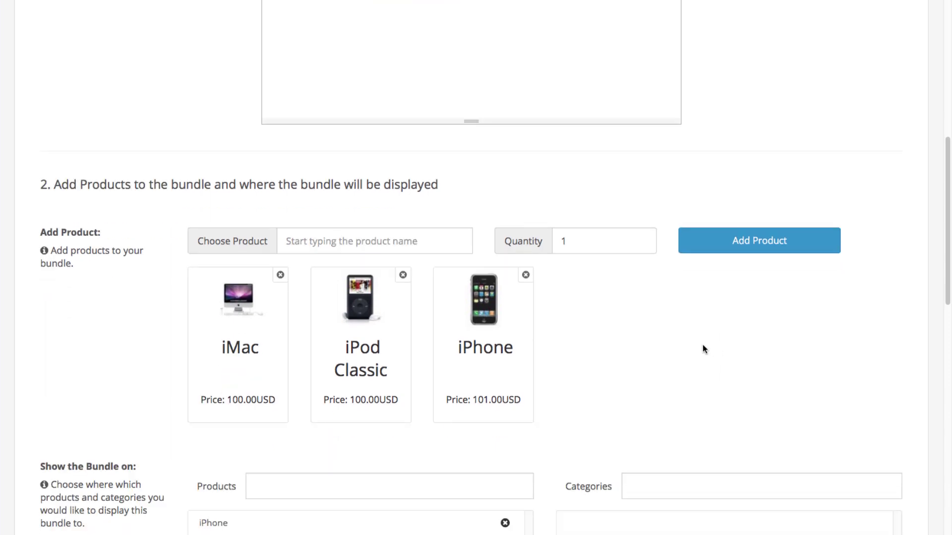
pyautogui.click(410, 246)
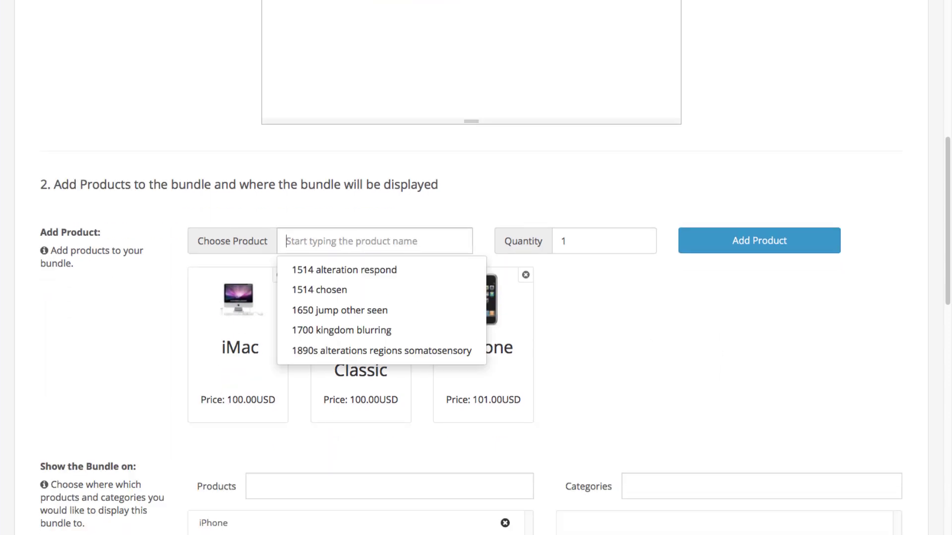
pyautogui.write('iph')
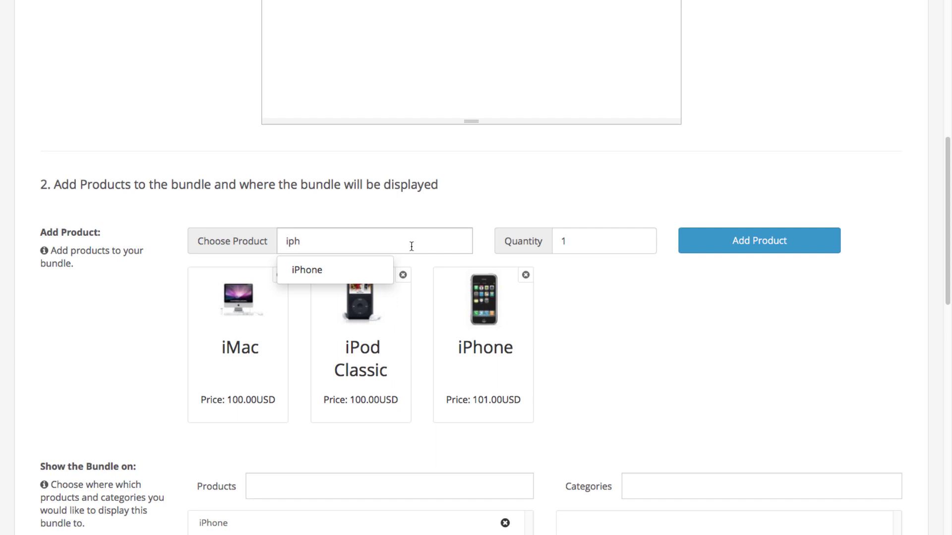
pyautogui.click(333, 271)
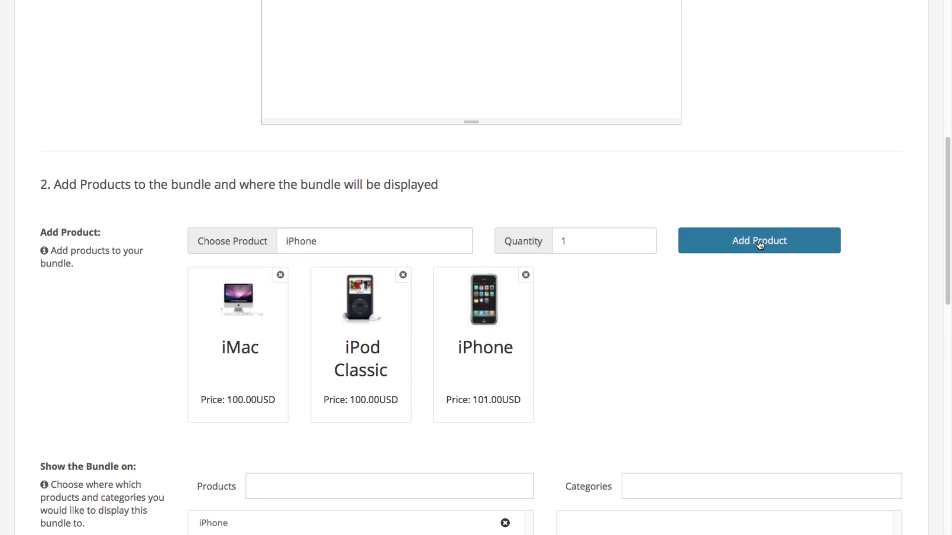
# - Browse the bundle's category suggestions and close them without choosing a category
pyautogui.scroll(-5, 723, 317)
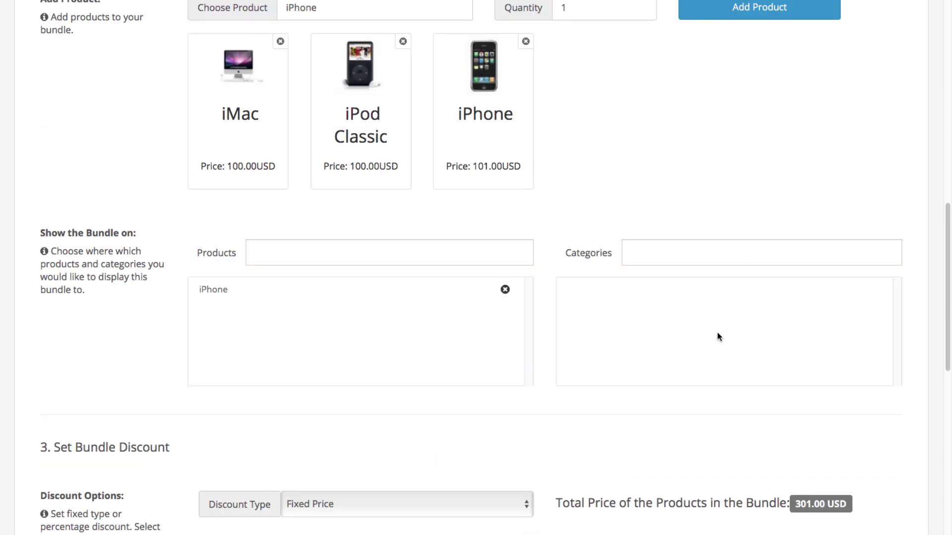
pyautogui.click(677, 253)
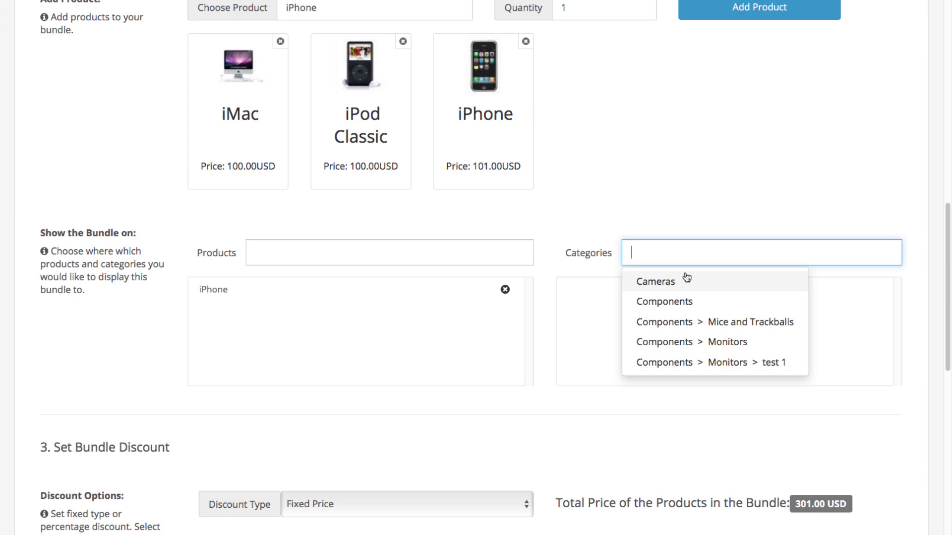
pyautogui.scroll(-1, 718, 312)
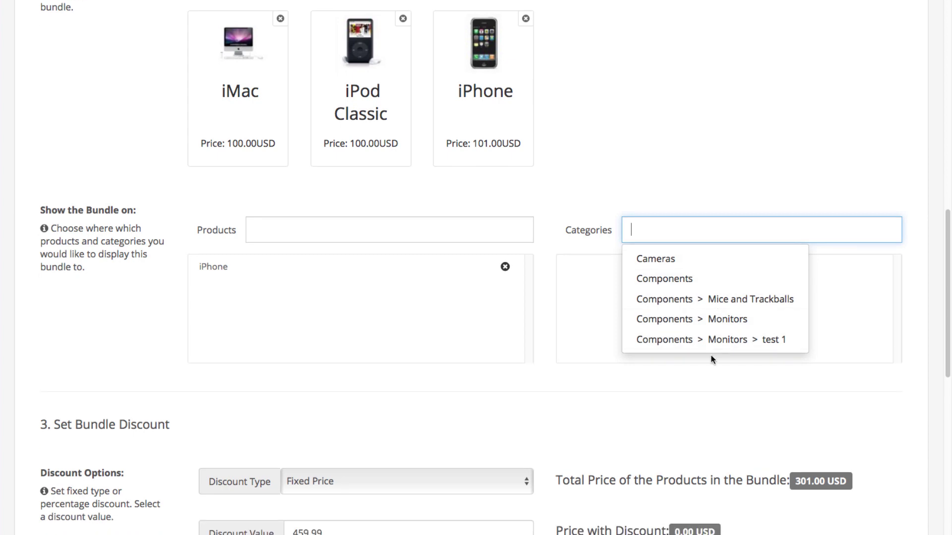
pyautogui.click(706, 382)
pyautogui.scroll(-2, 706, 382)
pyautogui.scroll(-2, 706, 382)
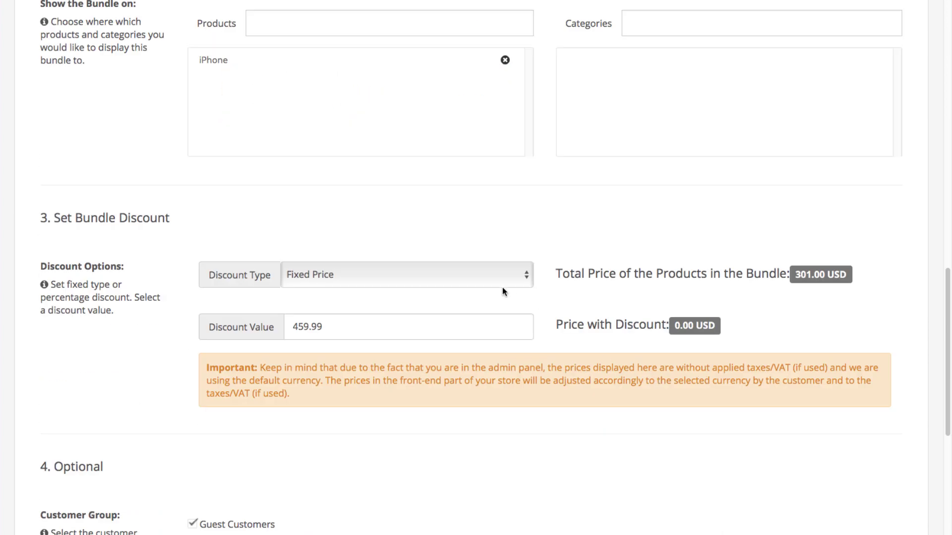
# - Set a 50 Percentage discount, bringing the bundle from 301.00 USD to 150.50 USD
pyautogui.click(487, 272)
pyautogui.click(485, 286)
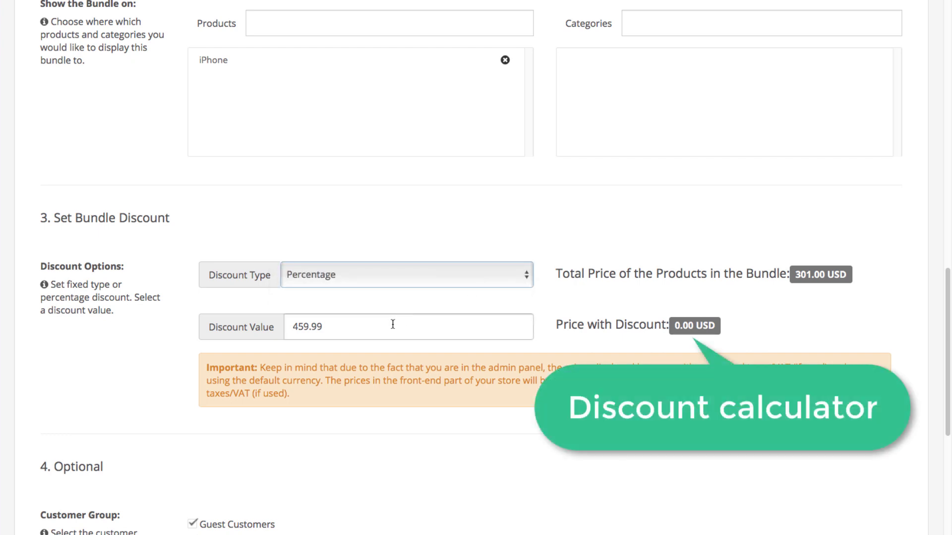
pyautogui.moveTo(388, 323); pyautogui.dragTo(290, 325)
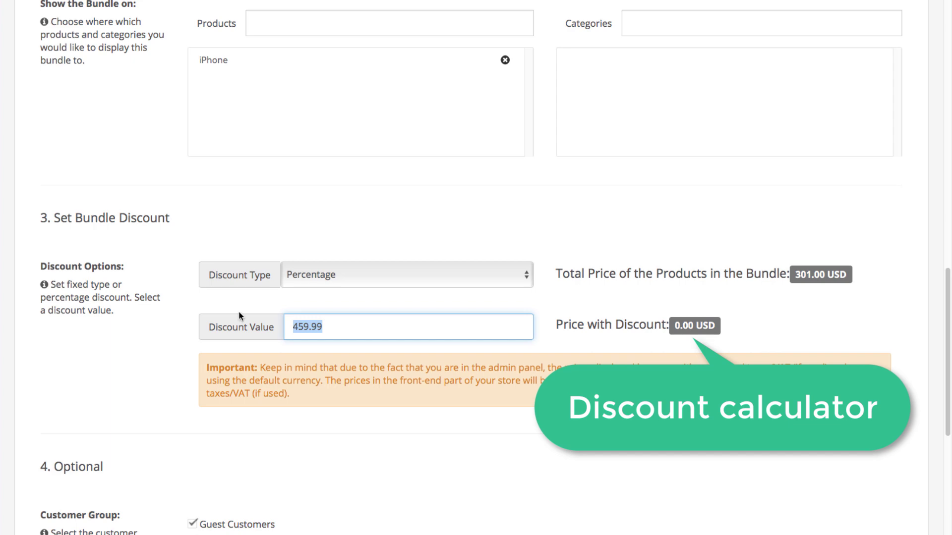
pyautogui.write('50')
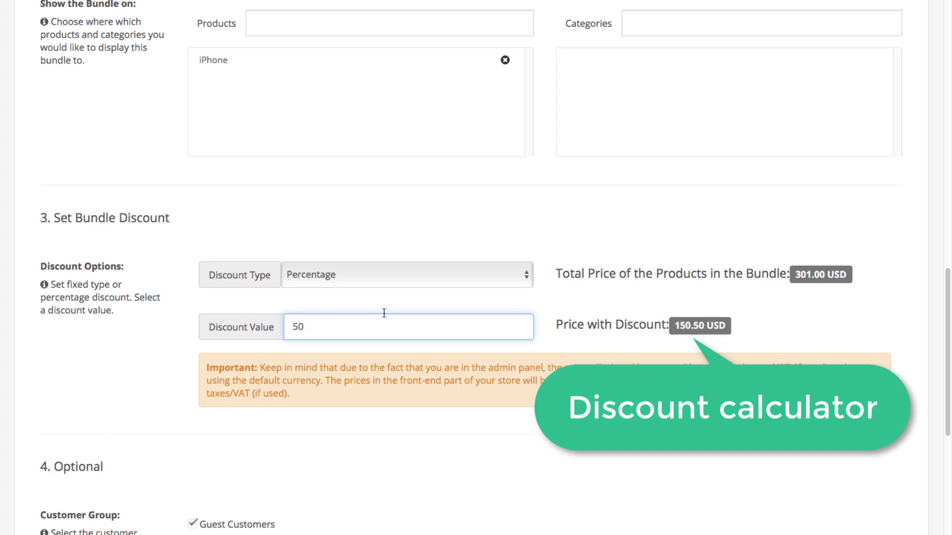
pyautogui.click(502, 418)
pyautogui.scroll(-6, 501, 418)
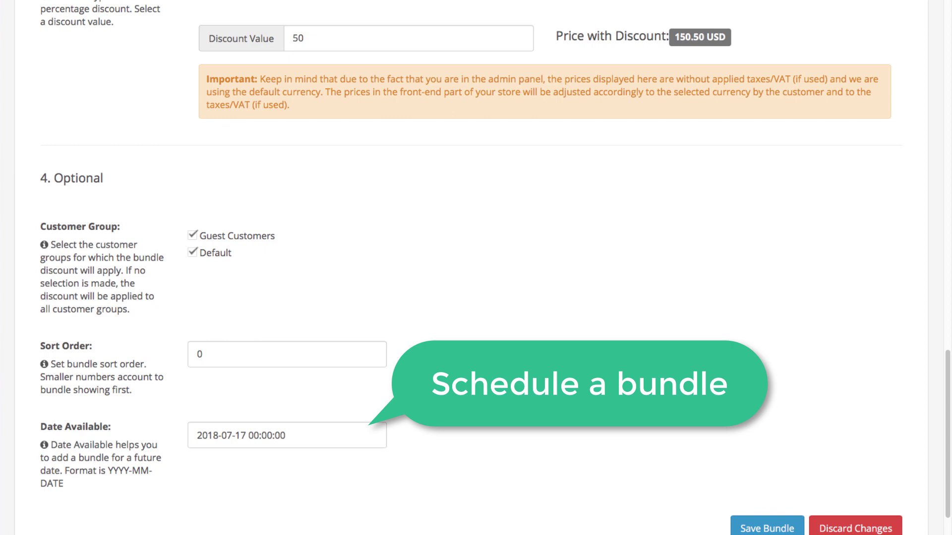
# - Save the bundle at 50.00 % and turn on Wrap in Widget in the Widget settings
pyautogui.click(764, 529)
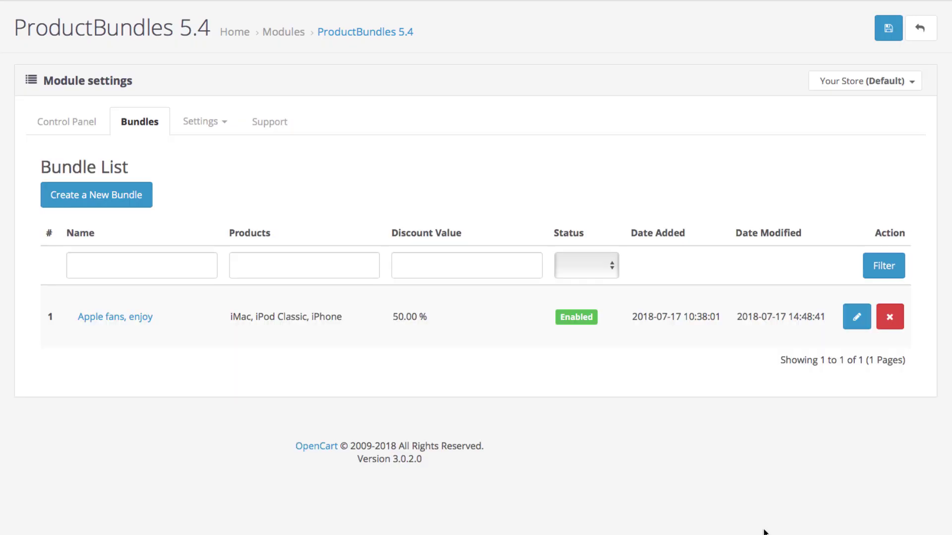
pyautogui.click(214, 127)
pyautogui.click(220, 151)
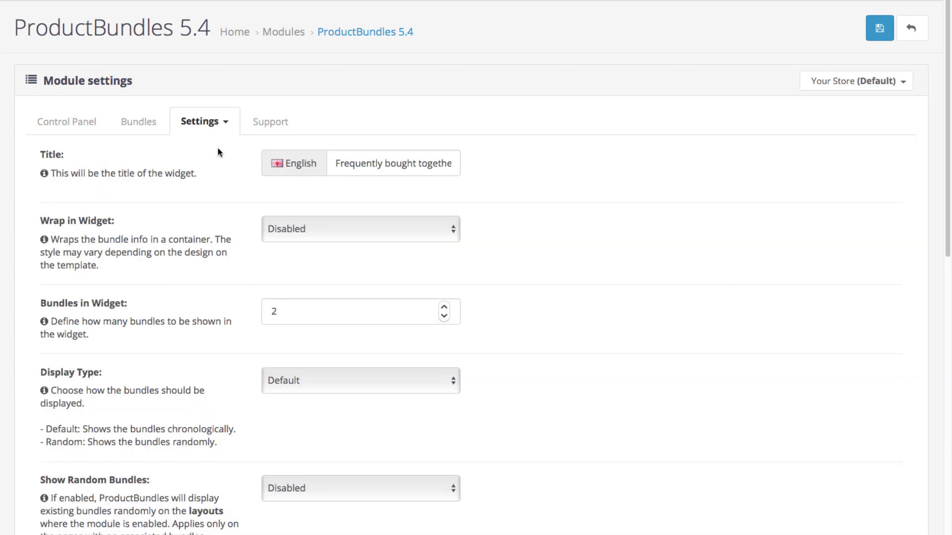
pyautogui.click(313, 228)
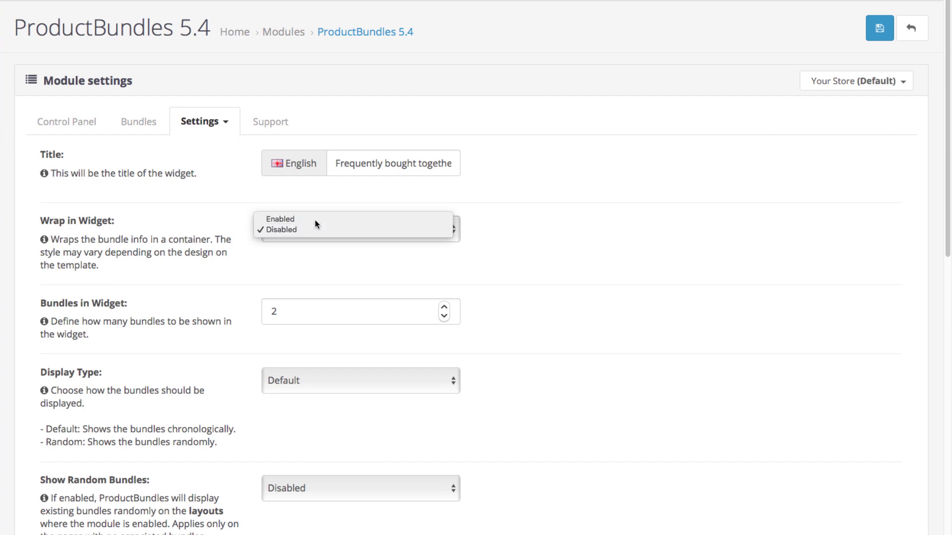
pyautogui.click(315, 221)
pyautogui.scroll(-2, 528, 372)
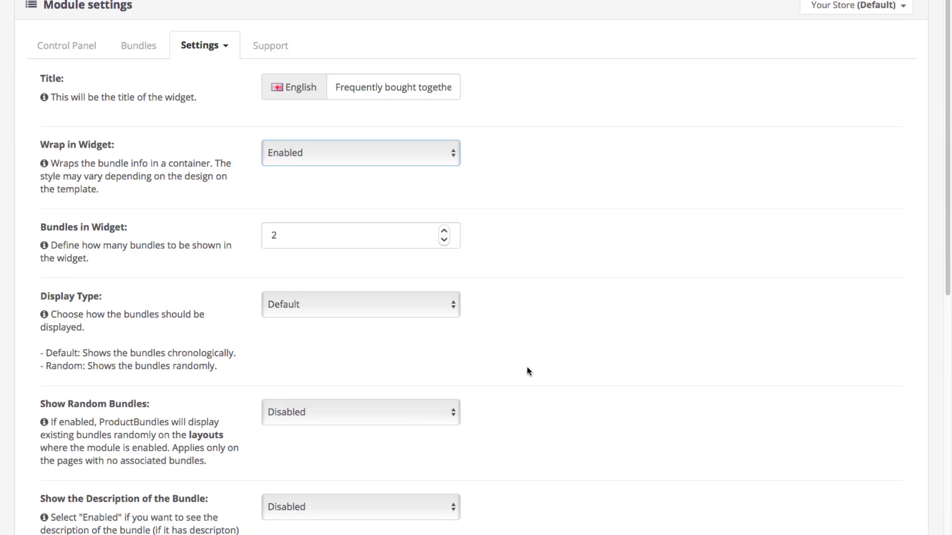
# - Keep chronological display and random bundles off, and enable the Show all Bundles button
pyautogui.click(394, 310)
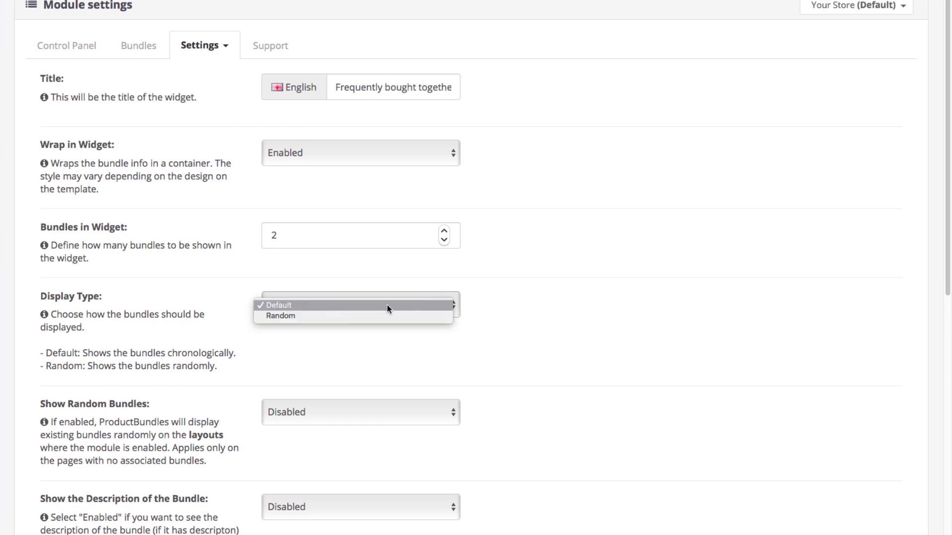
pyautogui.click(387, 305)
pyautogui.scroll(-1, 498, 352)
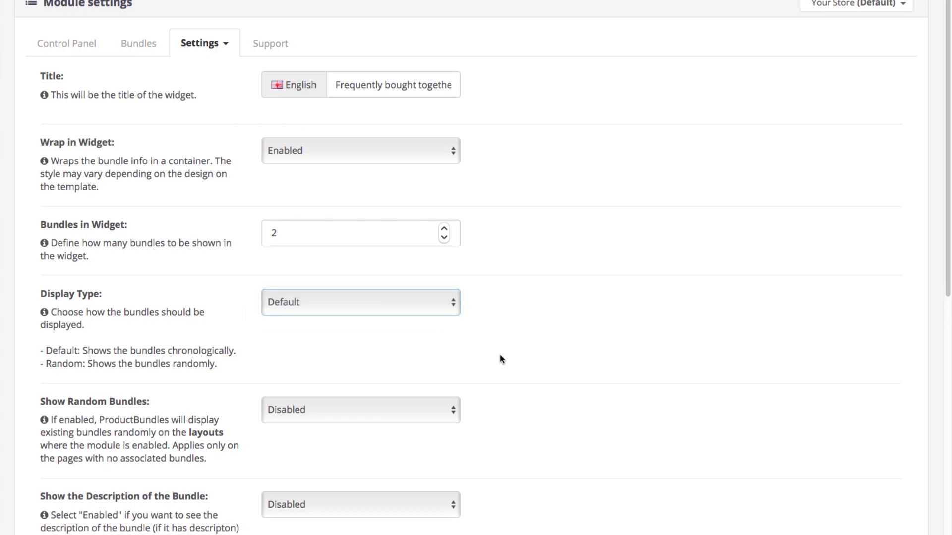
pyautogui.scroll(-5, 500, 355)
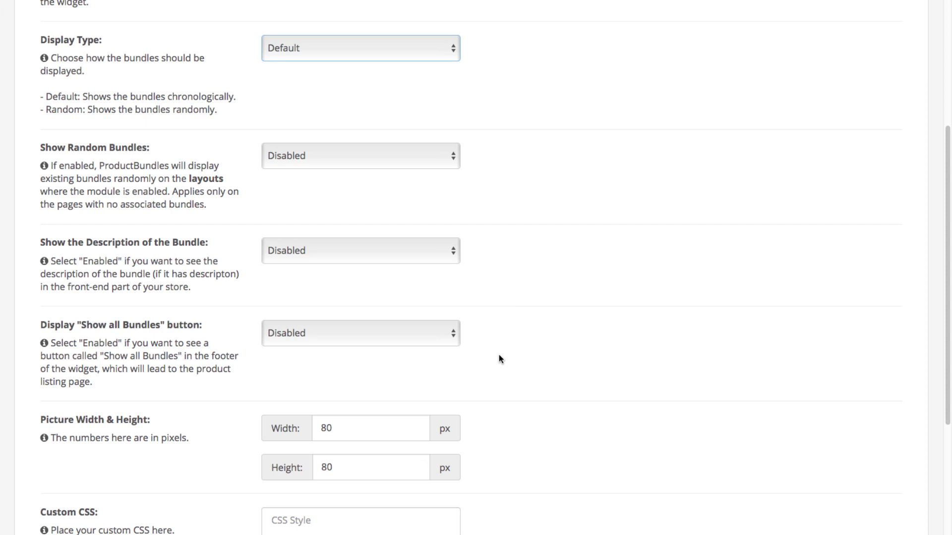
pyautogui.click(376, 165)
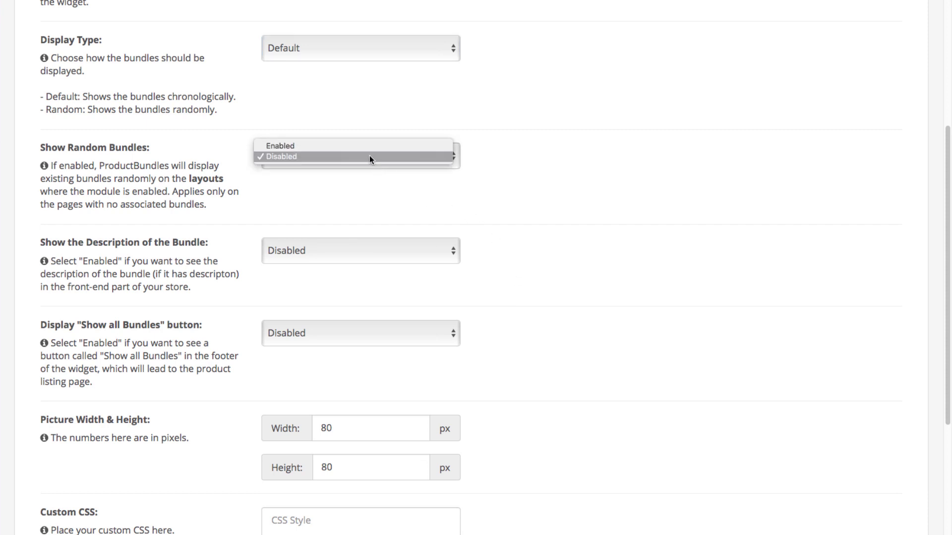
pyautogui.click(370, 156)
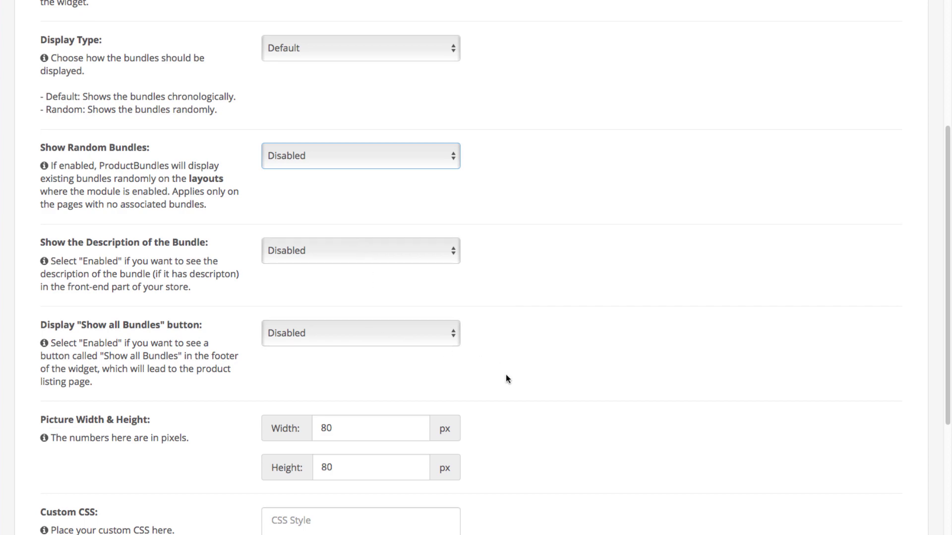
pyautogui.click(444, 331)
pyautogui.click(436, 321)
pyautogui.scroll(-2, 534, 411)
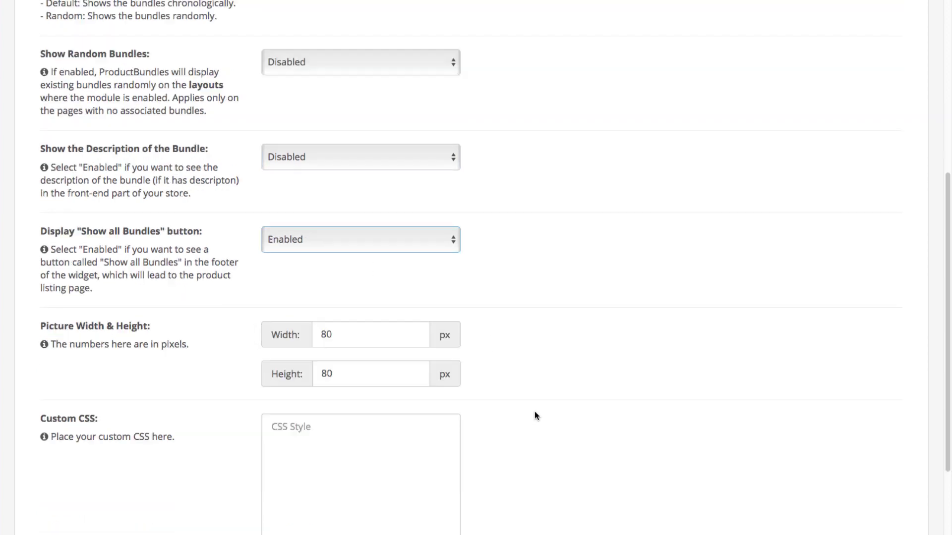
pyautogui.scroll(-2, 535, 415)
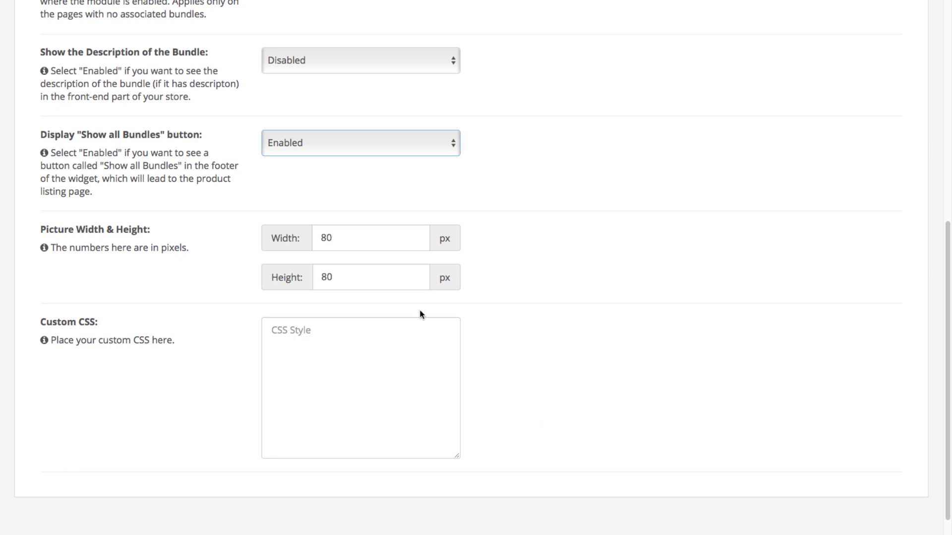
# - Set the widget picture width and height to 140 px
pyautogui.doubleClick(351, 236)
pyautogui.write('140')
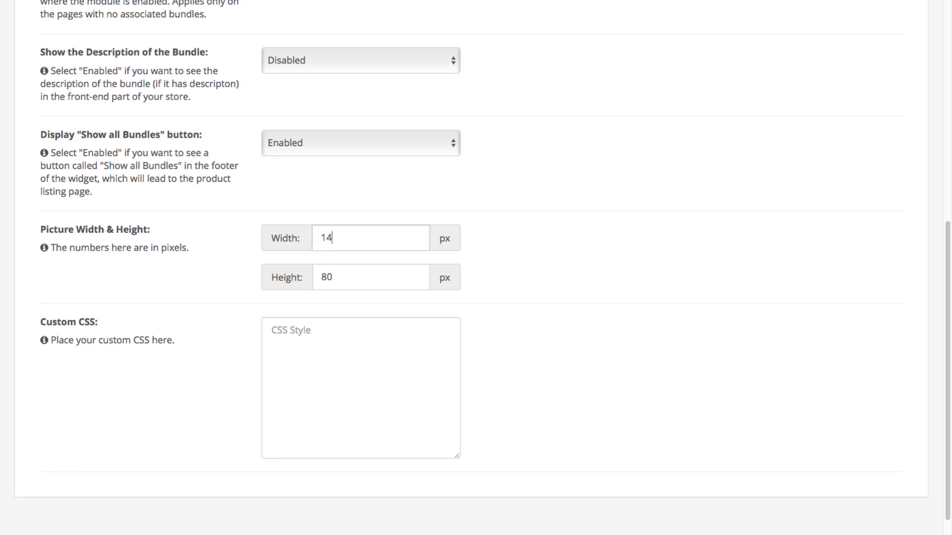
pyautogui.press('Tab')
pyautogui.write('140')
pyautogui.scroll(15, 661, 283)
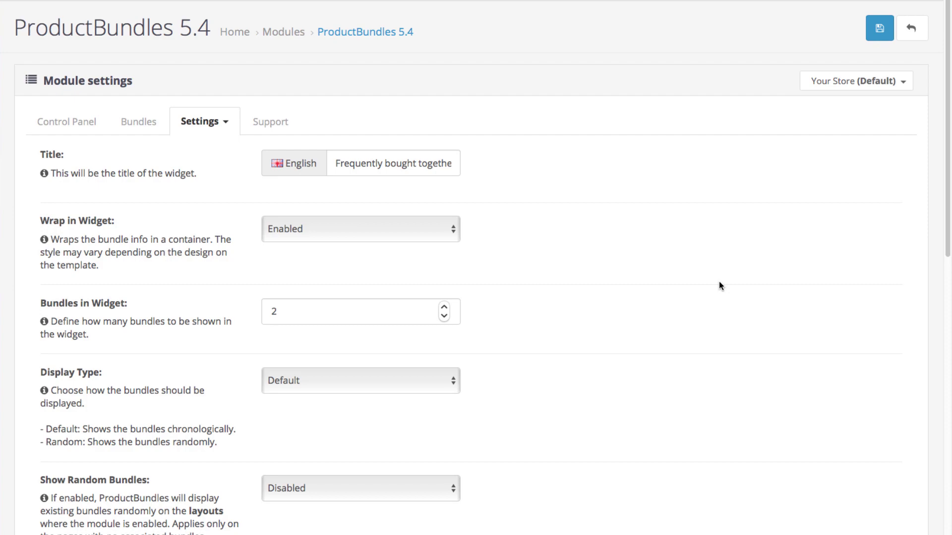
# - Save the widget settings and view the bundle on the iPhone page at $183.60
pyautogui.click(879, 28)
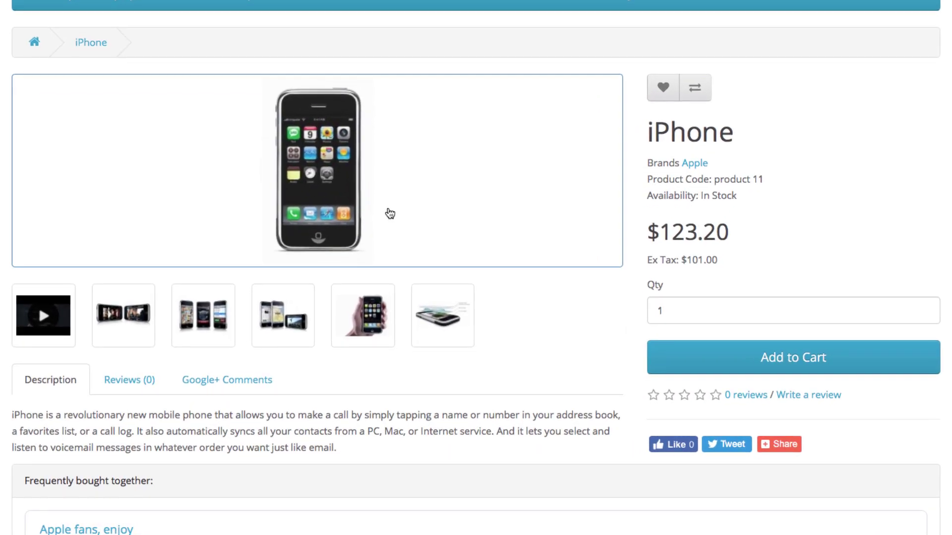
pyautogui.scroll(-5, 390, 213)
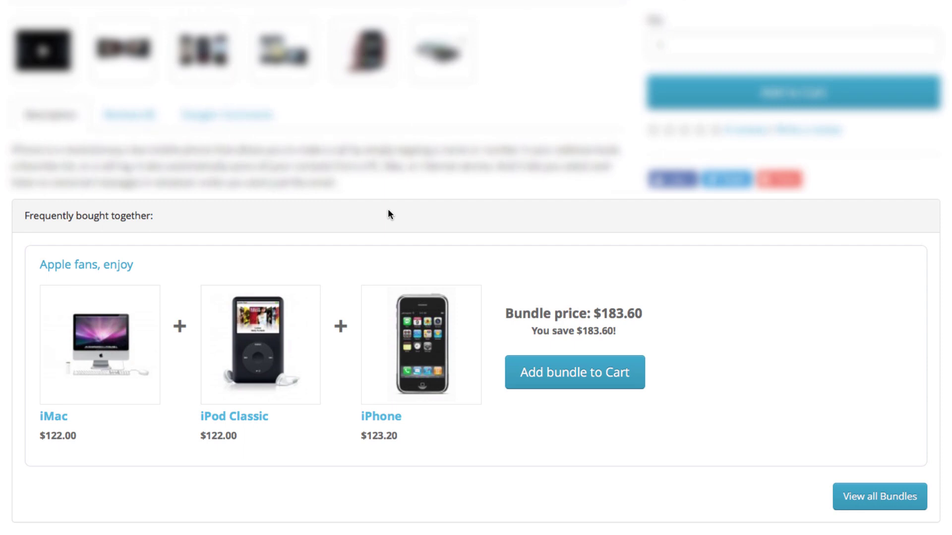